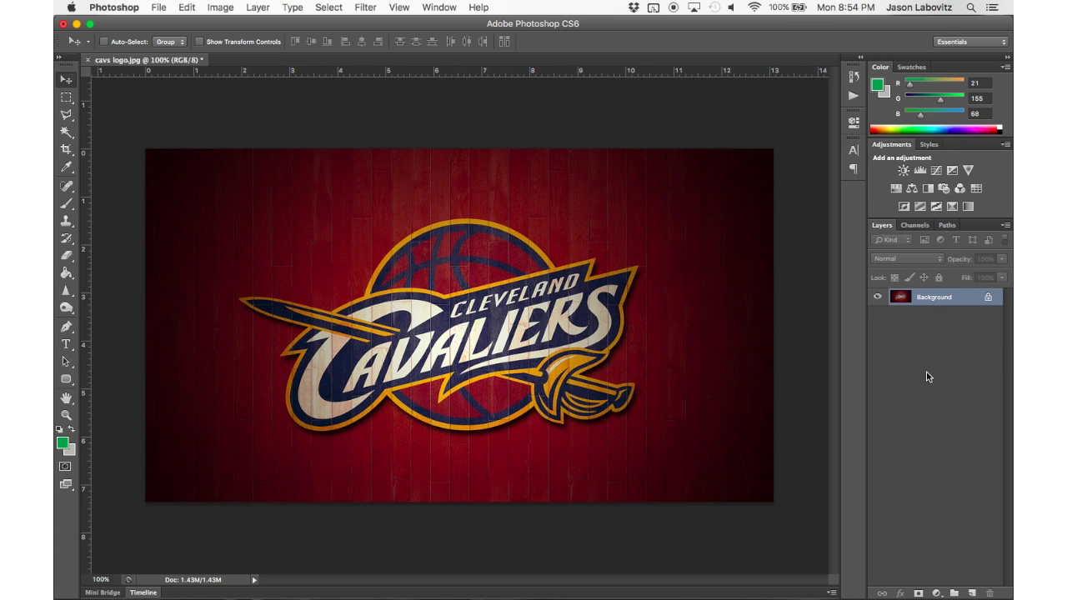
Convert the locked Background into a regular layer named 'cavs logo'
double_click(938, 299)
type("cavs logo")
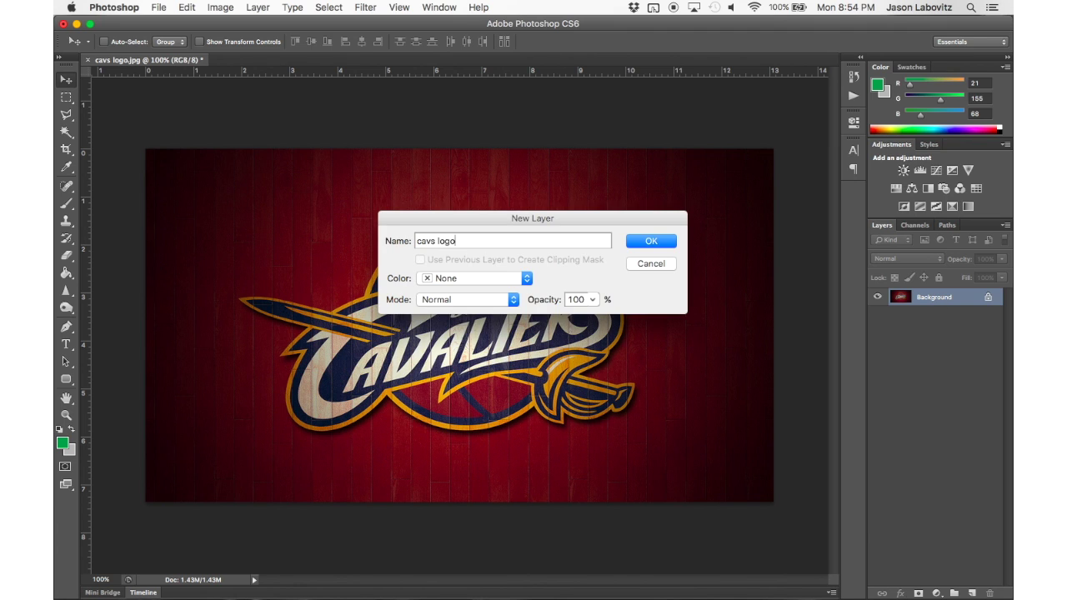
key("Return")
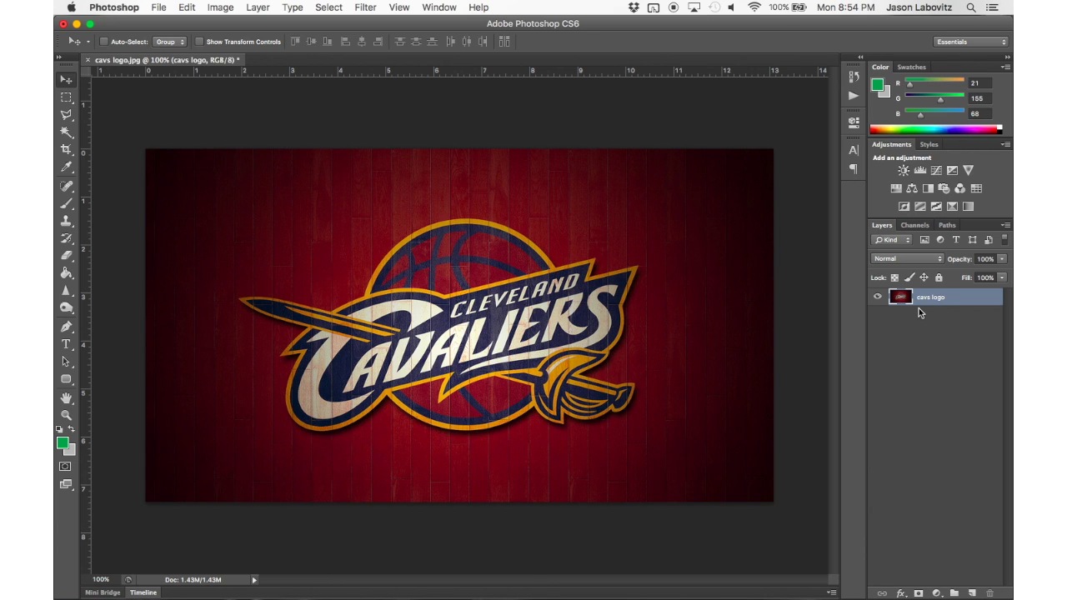
key("super+j")
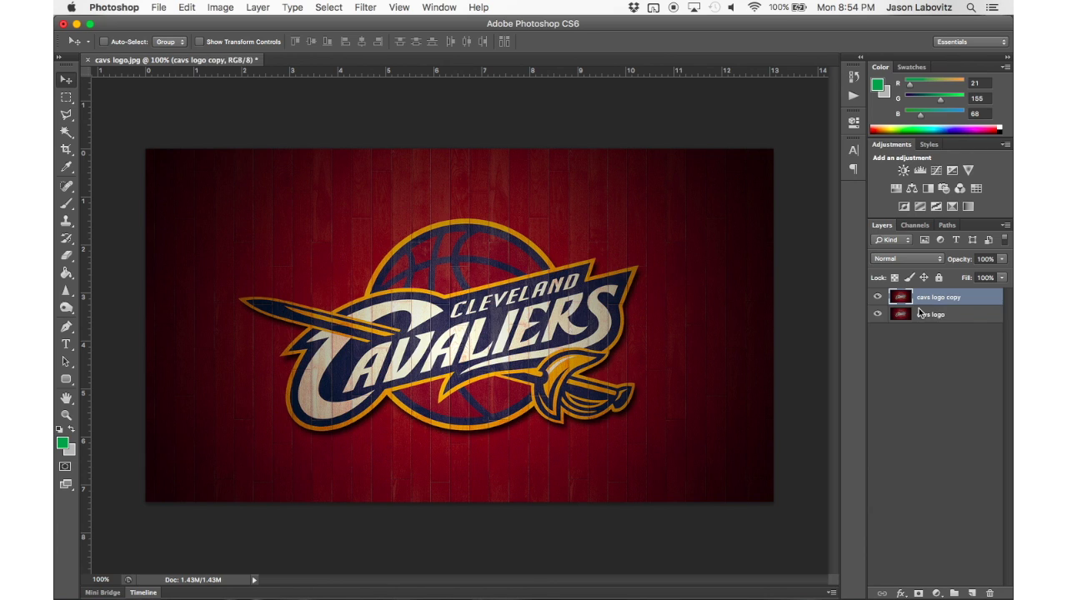
left_click(877, 297)
left_click(876, 314)
left_click(876, 297)
left_click(876, 314)
left_click(876, 297)
left_click(877, 315)
left_click(876, 297)
left_click(877, 314)
right_click(950, 300)
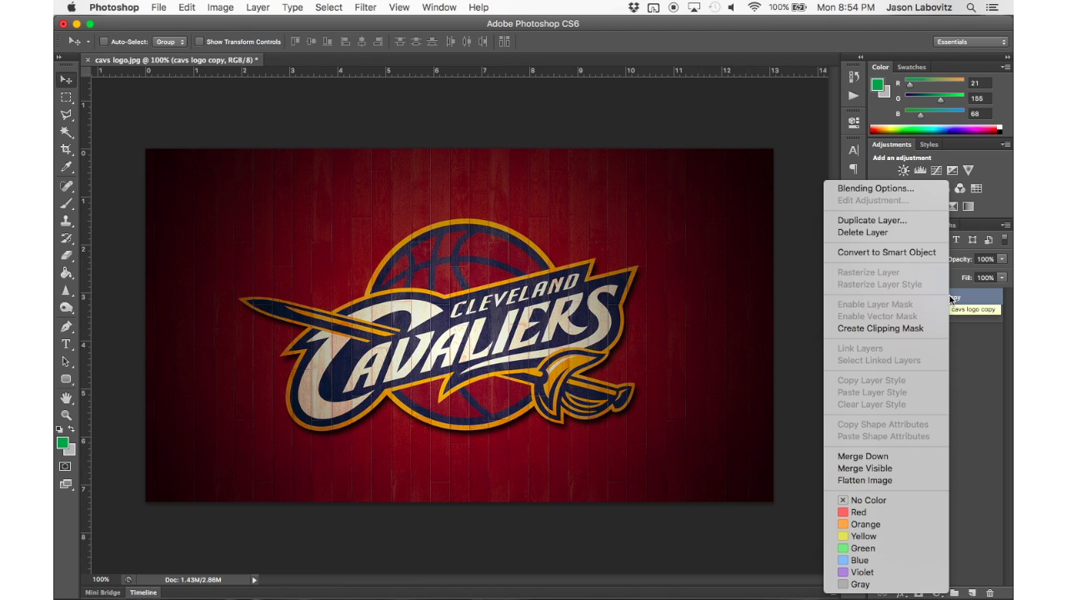
left_click(877, 222)
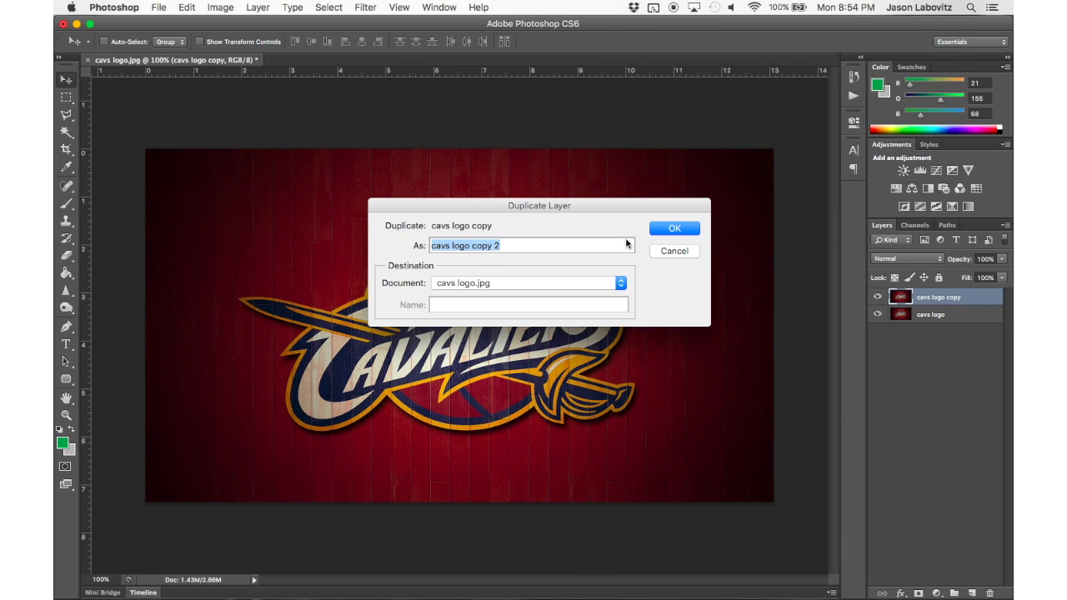
left_click(652, 231)
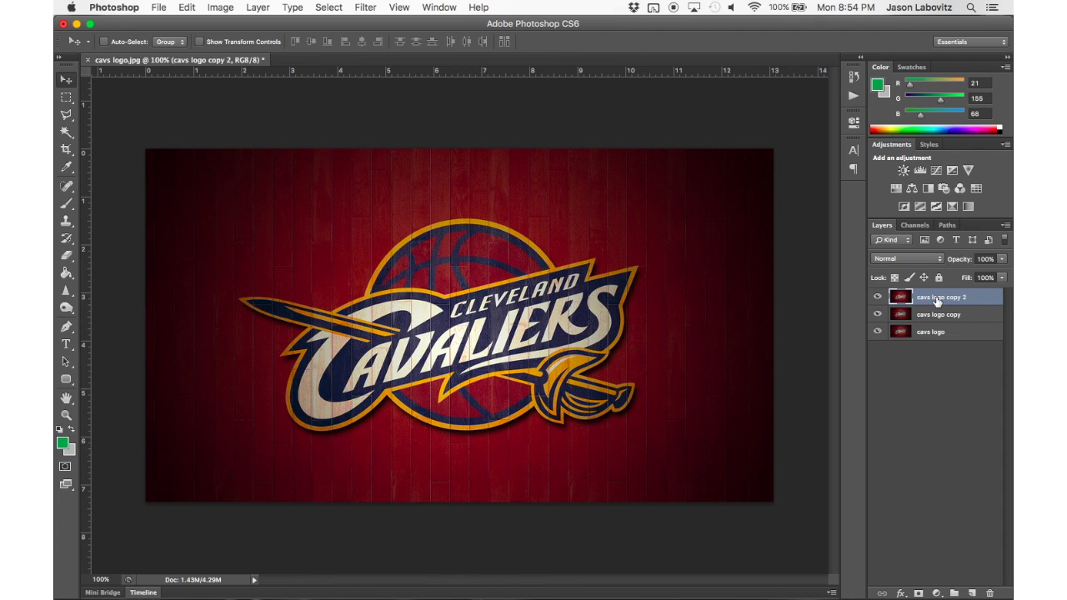
left_click_drag(936, 300, 990, 592)
left_click_drag(933, 302, 990, 593)
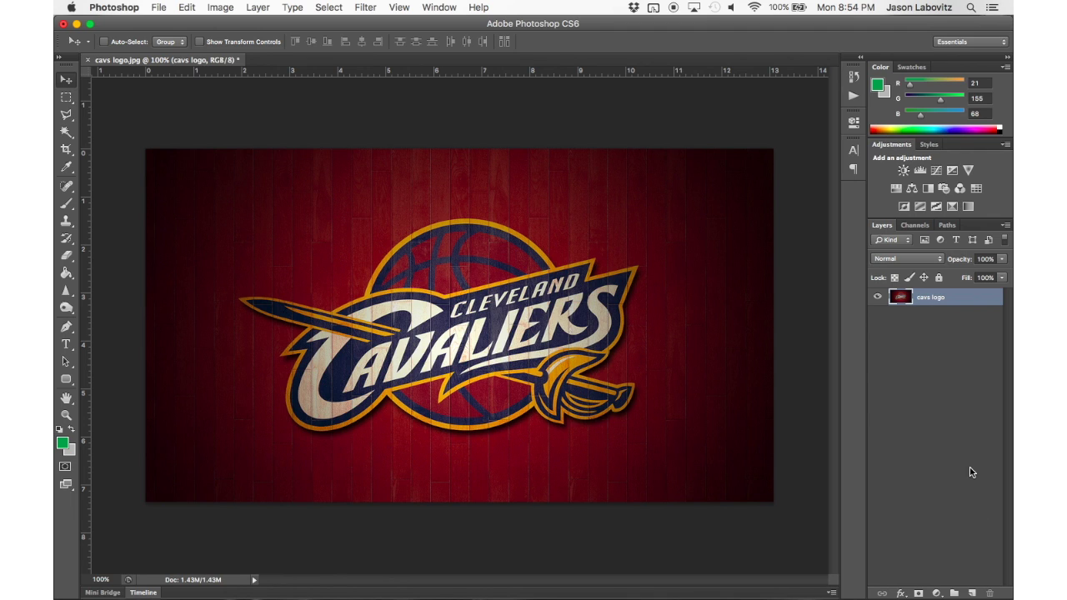
Add several empty layers above cavs logo, then delete Layers 2–7, keeping only Layer 1
left_click(971, 593)
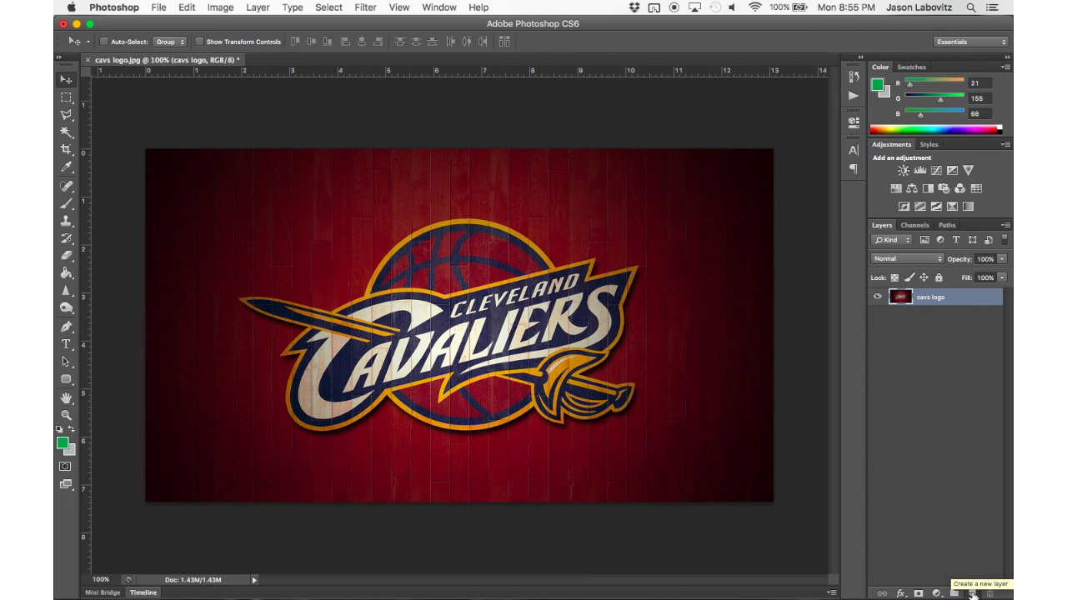
left_click(971, 593)
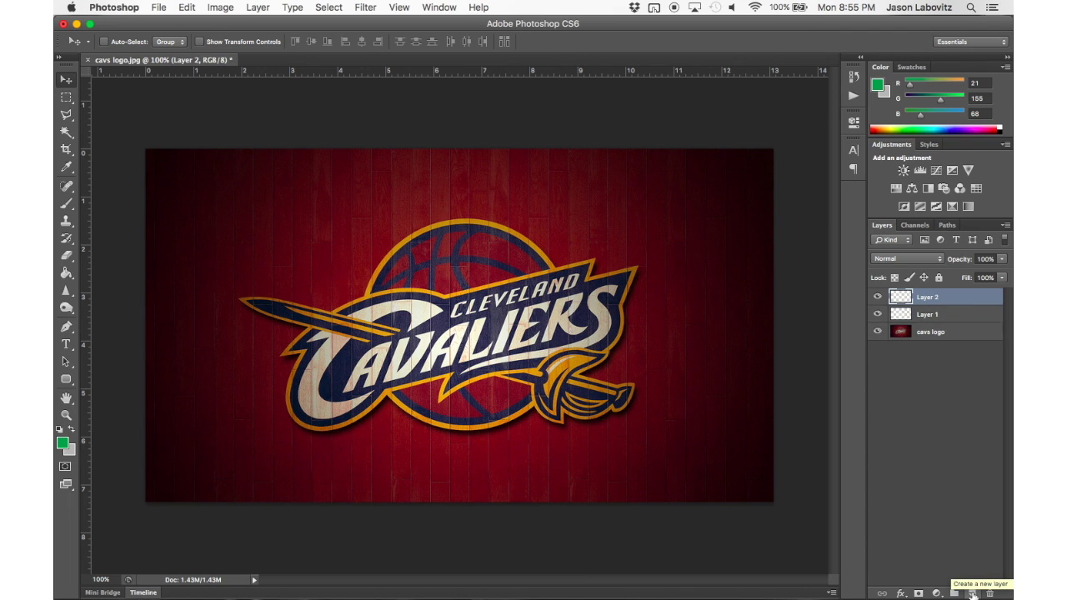
left_click(972, 593)
left_click(972, 593)
left_click(971, 593)
left_click(972, 594)
left_click(972, 593)
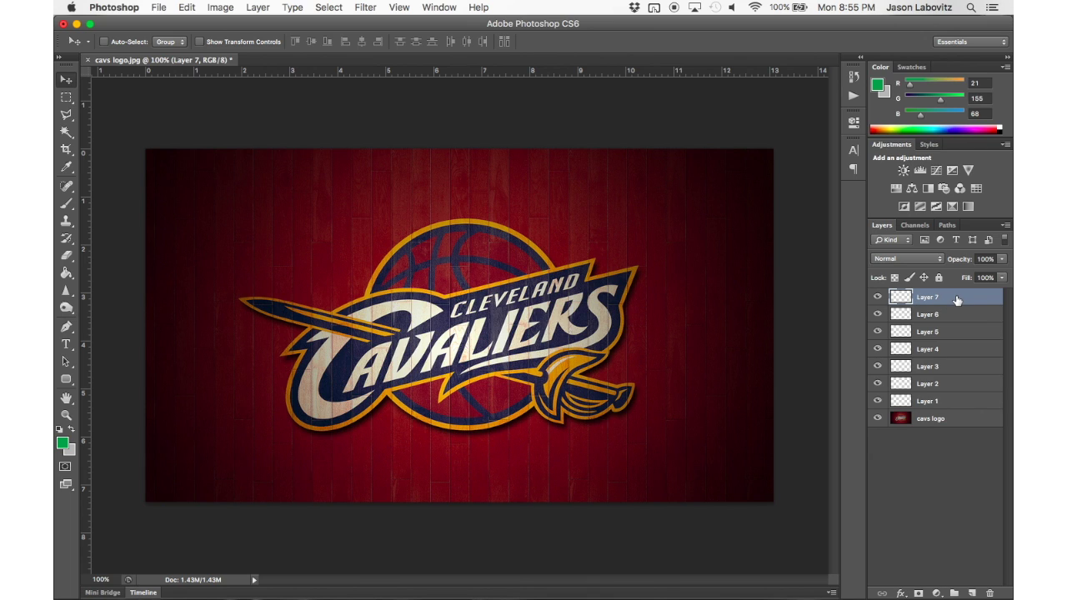
left_click(932, 386, "shift")
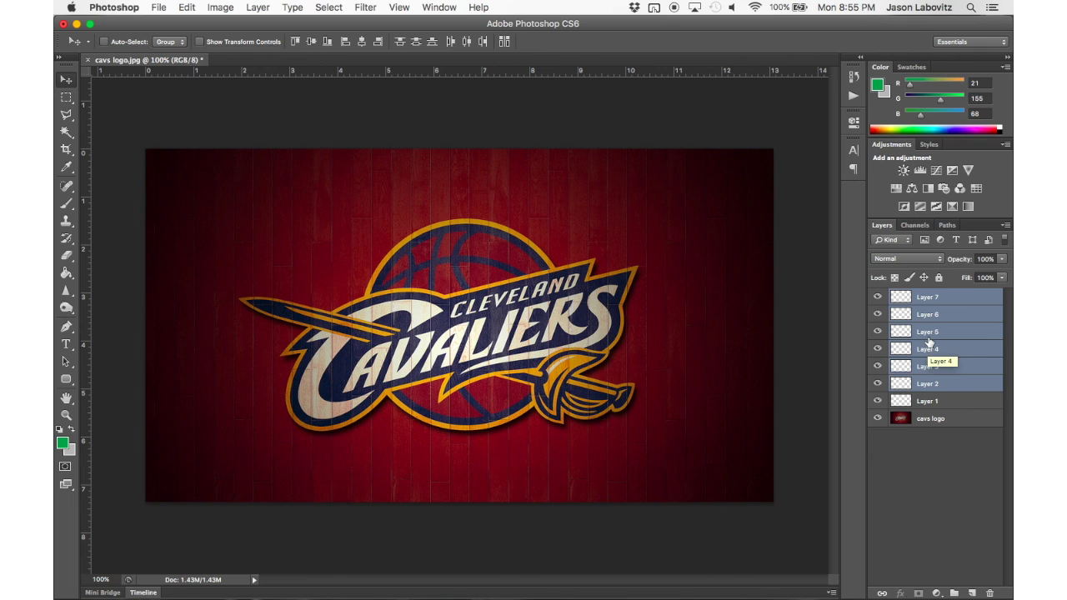
left_click_drag(929, 342, 988, 593)
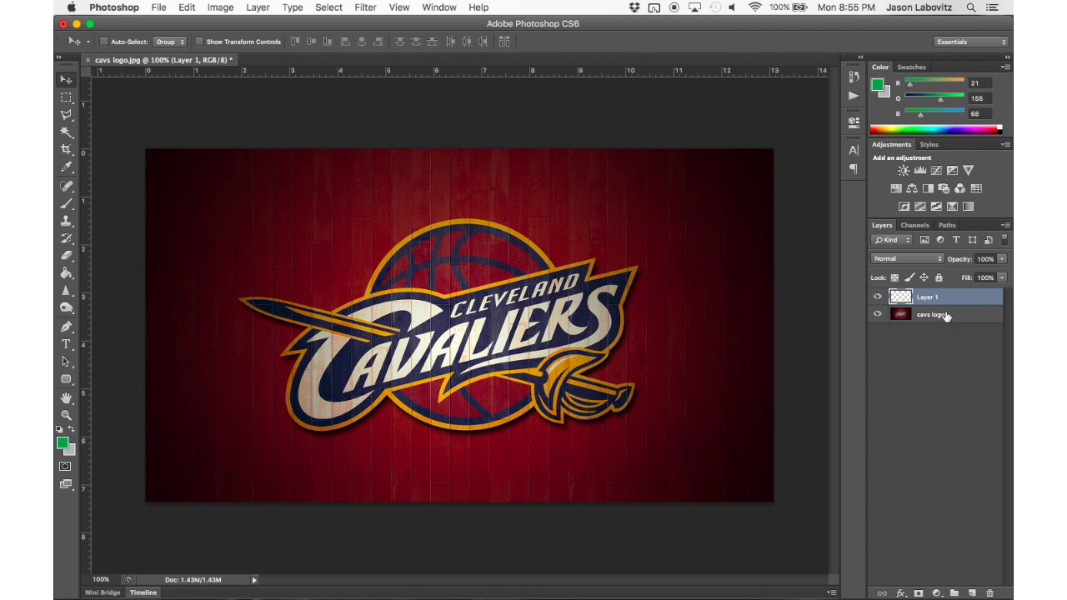
Rename Layer 1 to 'solid color'
double_click(927, 298)
type("solid color")
key("Return")
Hide the cavs logo layer, leaving solid color visible on a transparent canvas
left_click(877, 315)
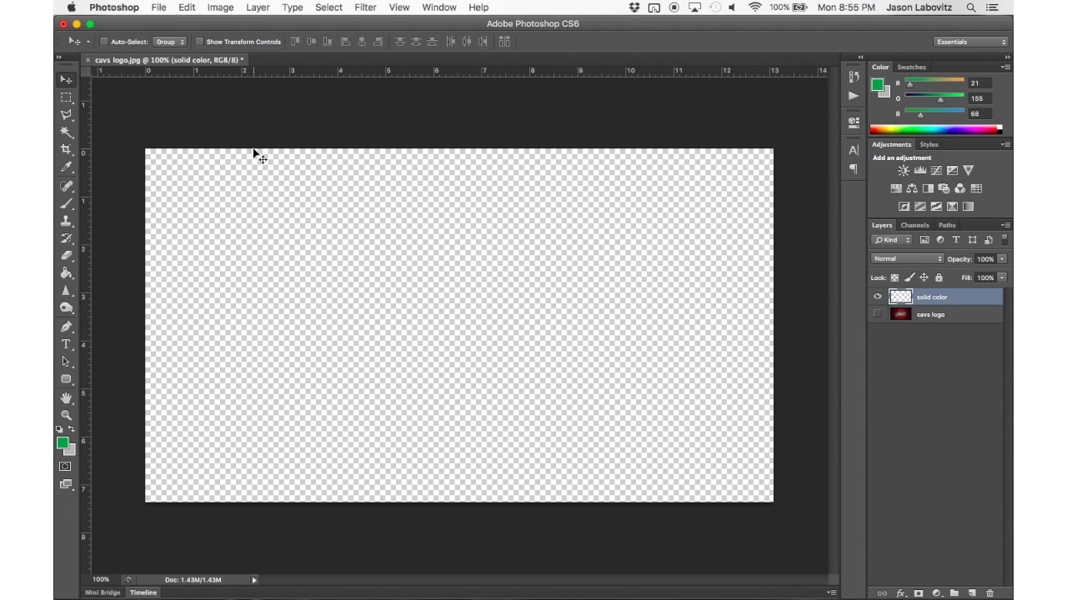
left_click(877, 297)
left_click(877, 297)
left_click(878, 297)
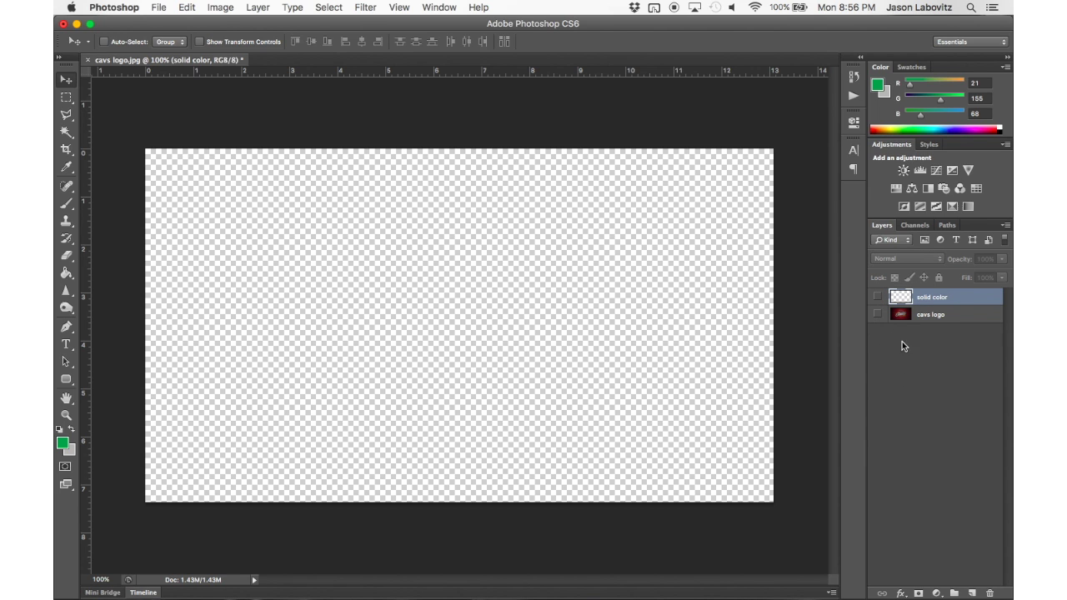
left_click(877, 300)
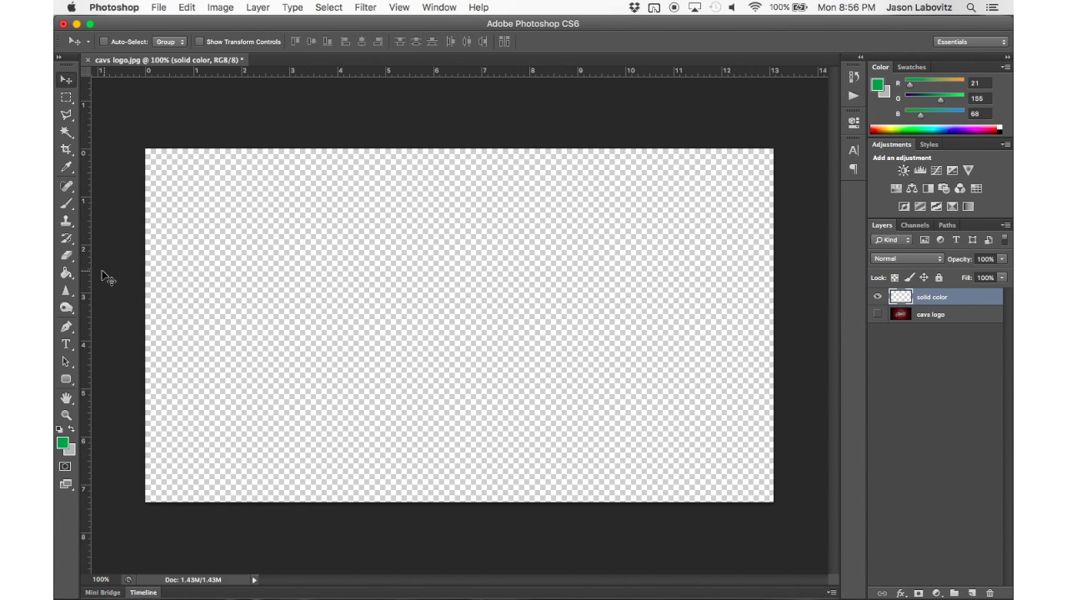
Fill the solid color layer with green (R21 G155 B68) and make cavs logo visible
left_click(65, 273)
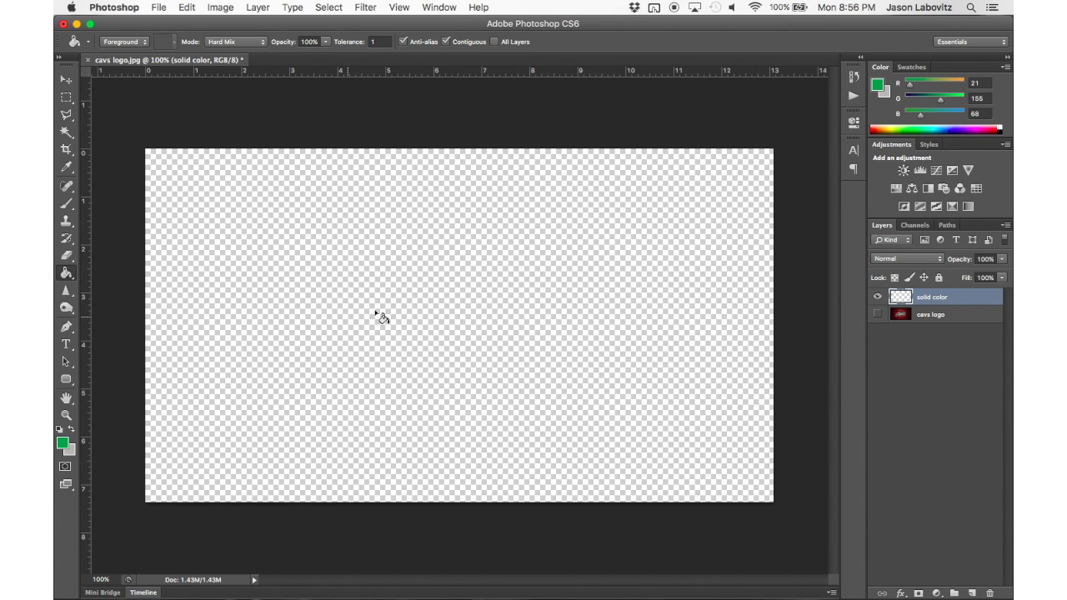
left_click(422, 297)
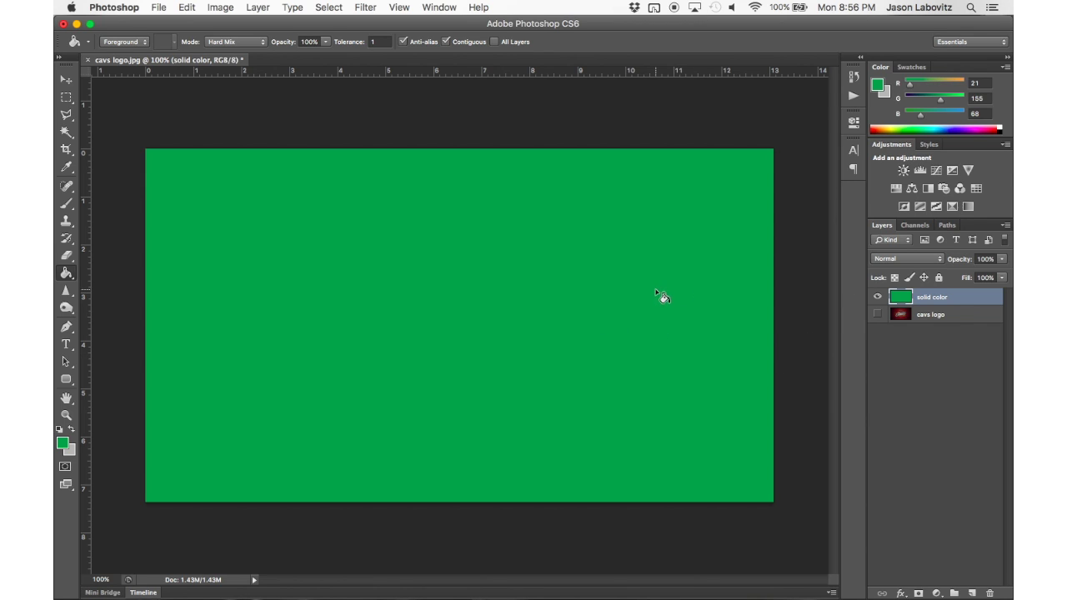
left_click(876, 298)
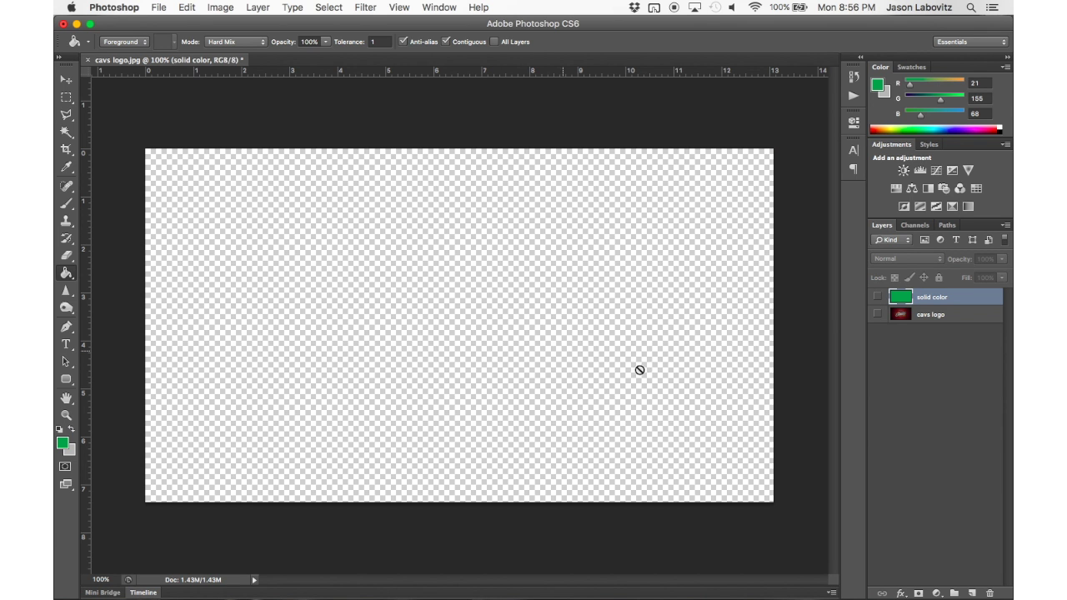
left_click(876, 297)
left_click(877, 315)
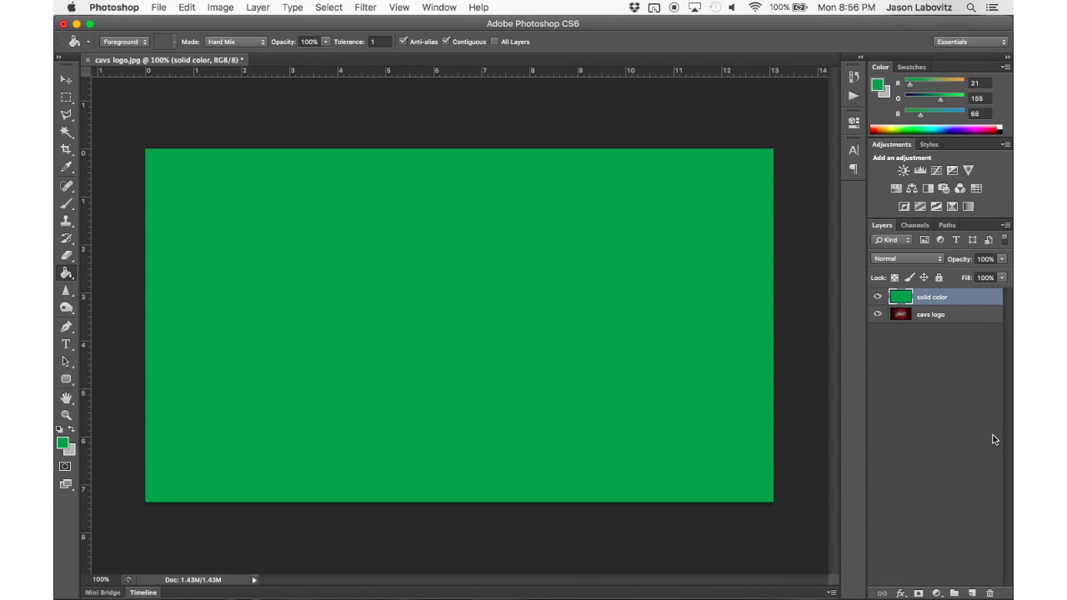
left_click(876, 298)
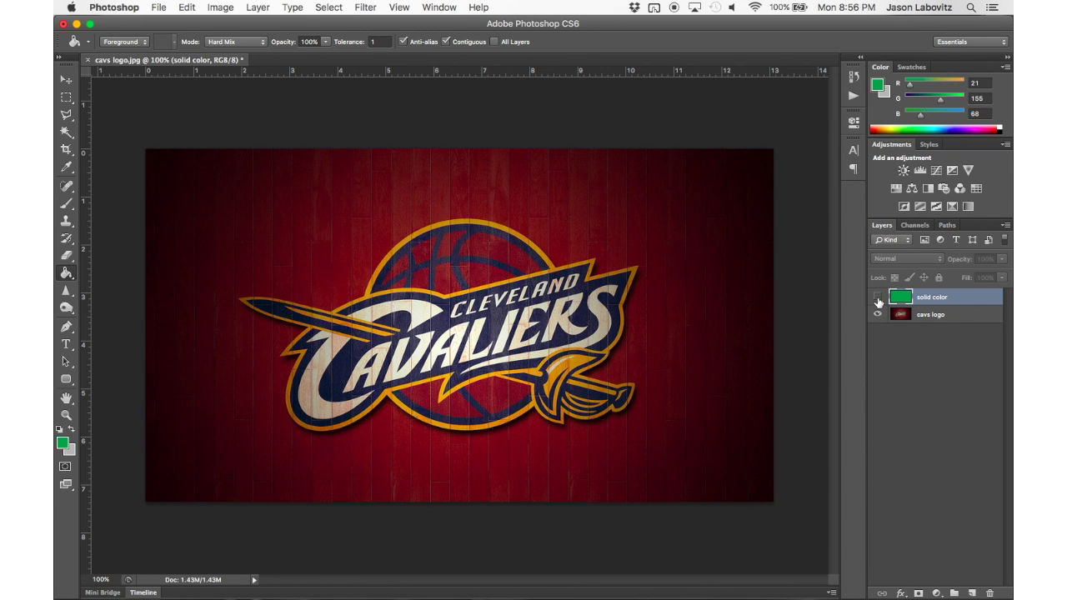
left_click(877, 297)
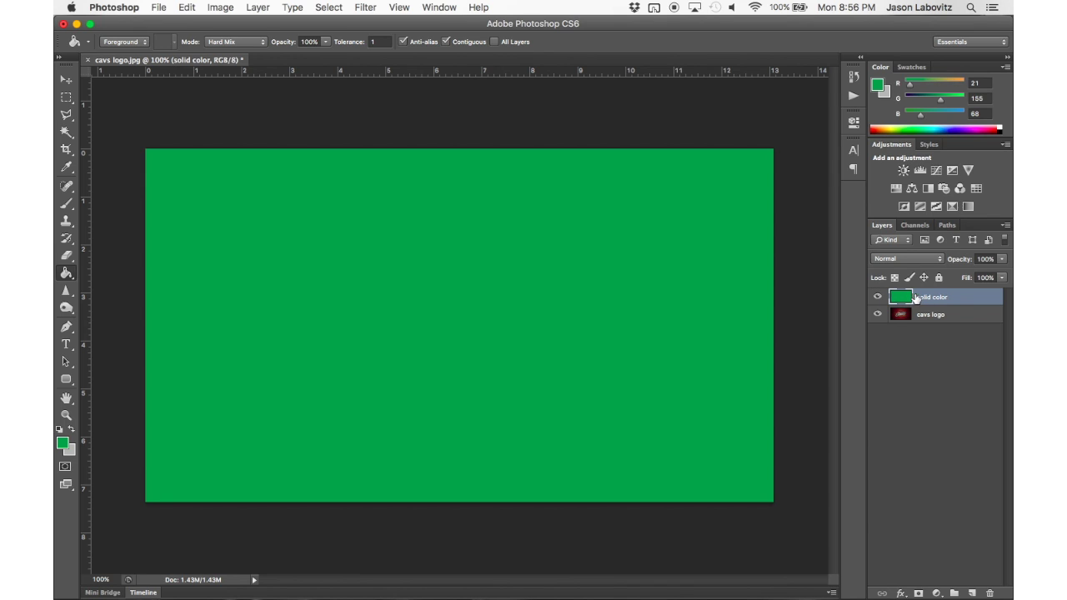
Move the solid color layer below cavs logo and select cavs logo
left_click_drag(924, 300, 920, 333)
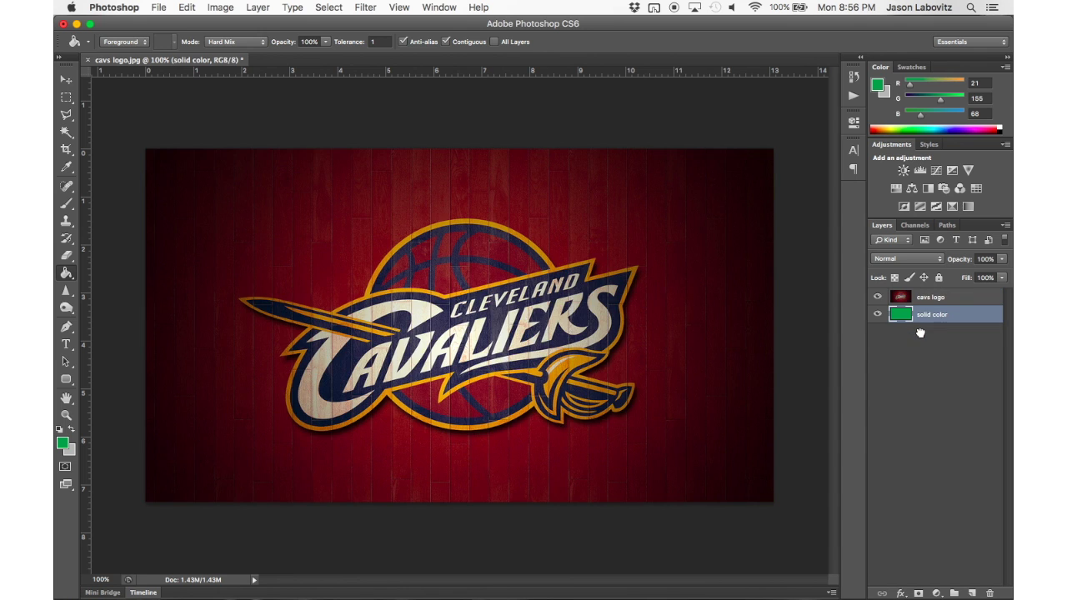
left_click(898, 298)
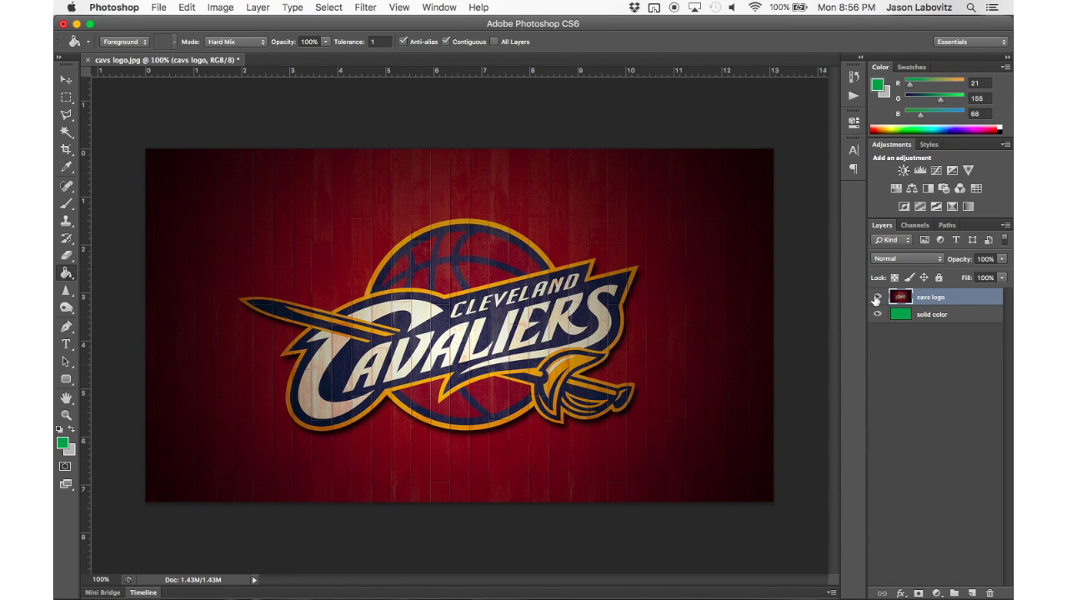
left_click(875, 298)
left_click(876, 299)
Set the cavs logo layer's opacity to 65%
left_click(1002, 260)
left_click_drag(1003, 273, 968, 277)
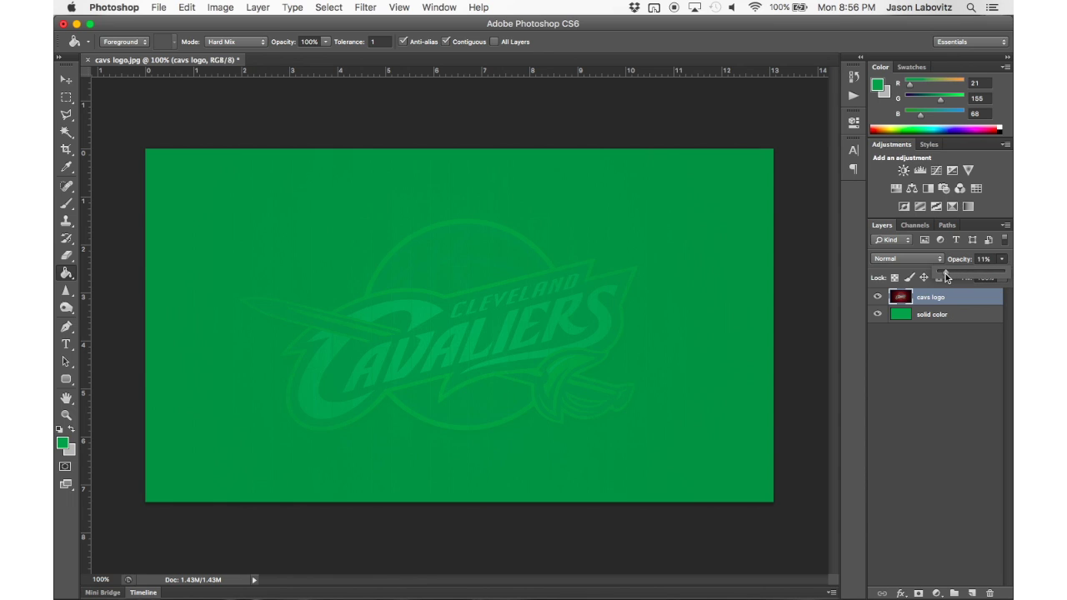
left_click_drag(960, 272, 981, 277)
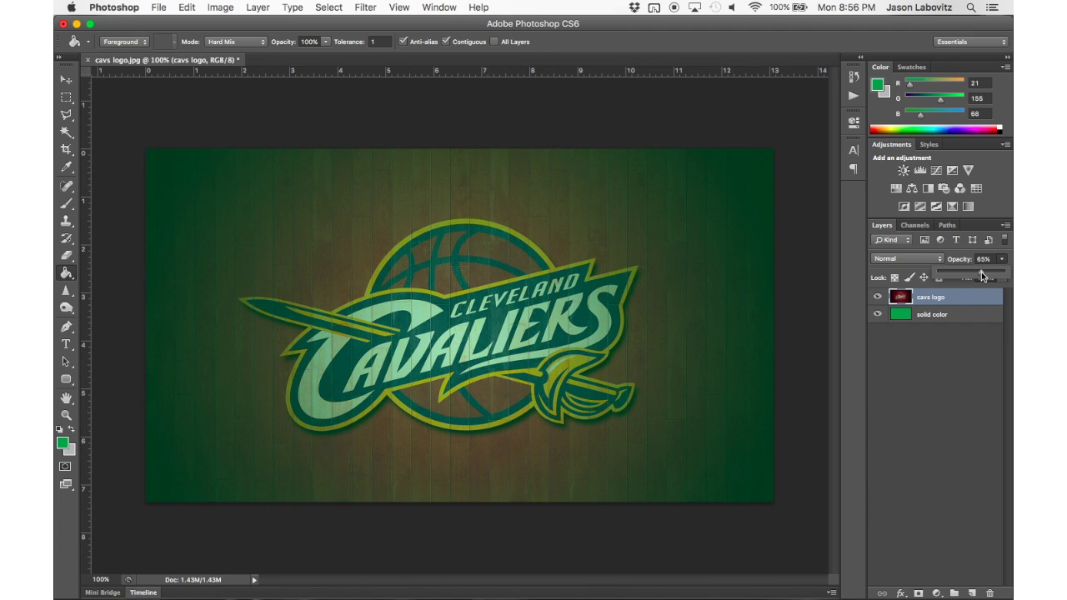
left_click(966, 376)
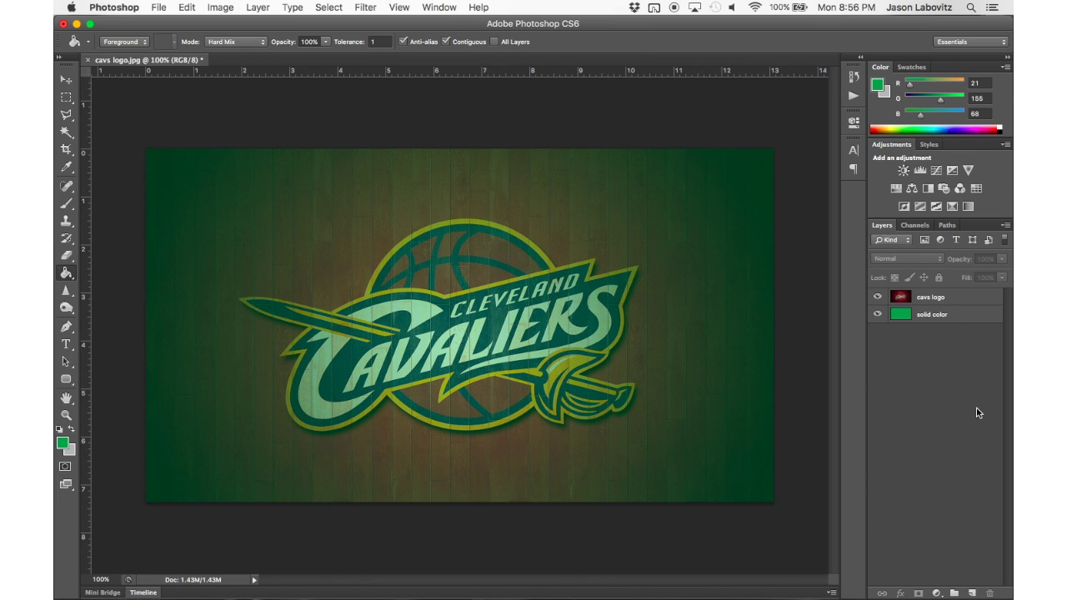
Compare the green tint by toggling solid color and testing its opacity, then reselect it
left_click(877, 314)
left_click(876, 314)
left_click(937, 316)
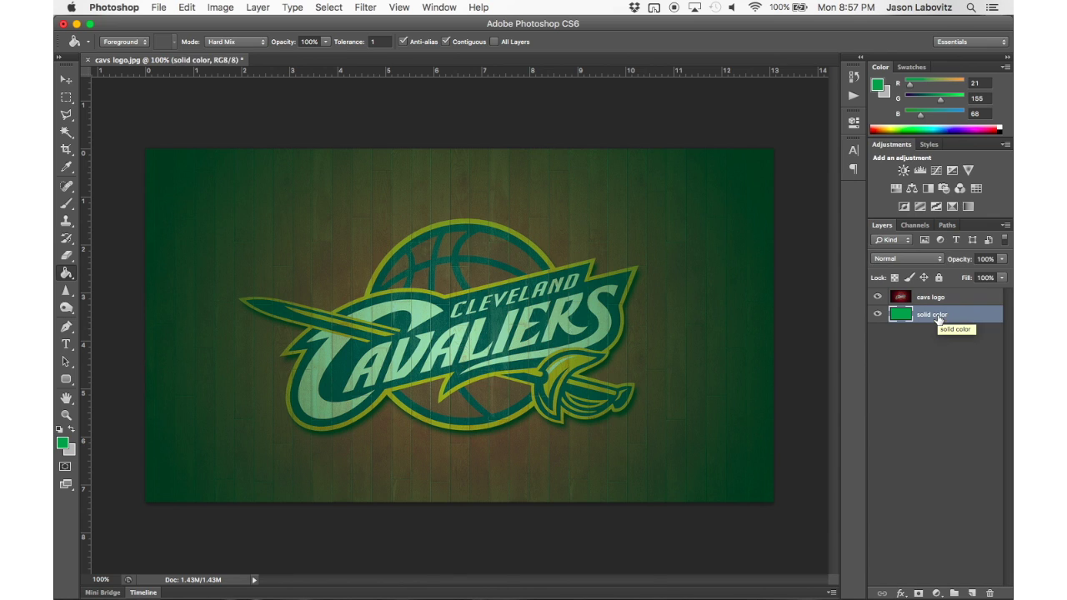
mouse_move(1002, 258)
left_mouse_down()
mouse_move(1000, 272)
mouse_move(961, 271)
mouse_move(1003, 274)
left_mouse_up()
left_click(933, 359)
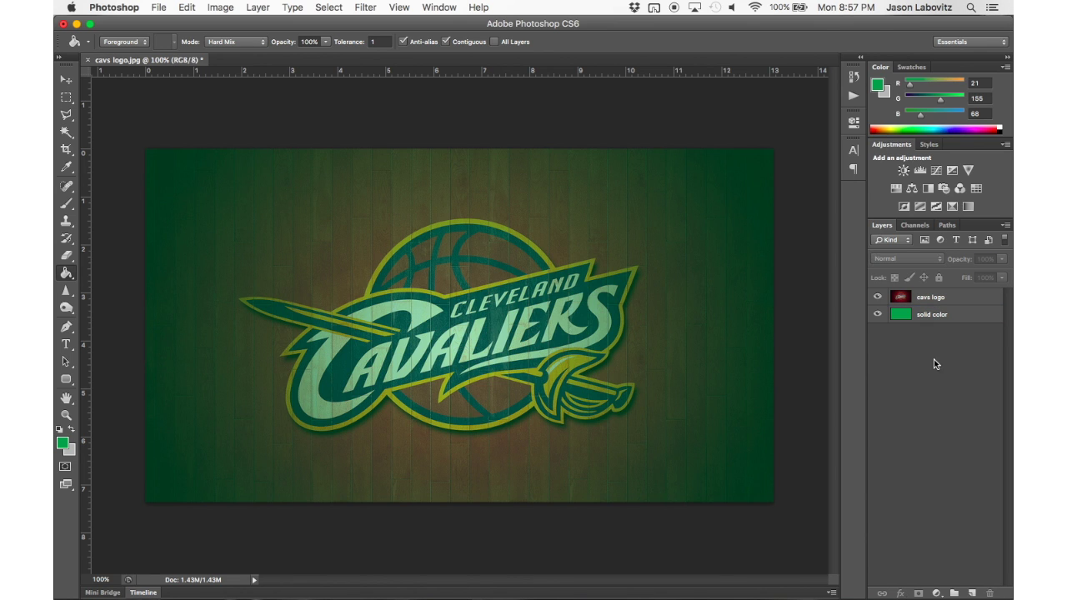
left_click(876, 314)
left_click(876, 314)
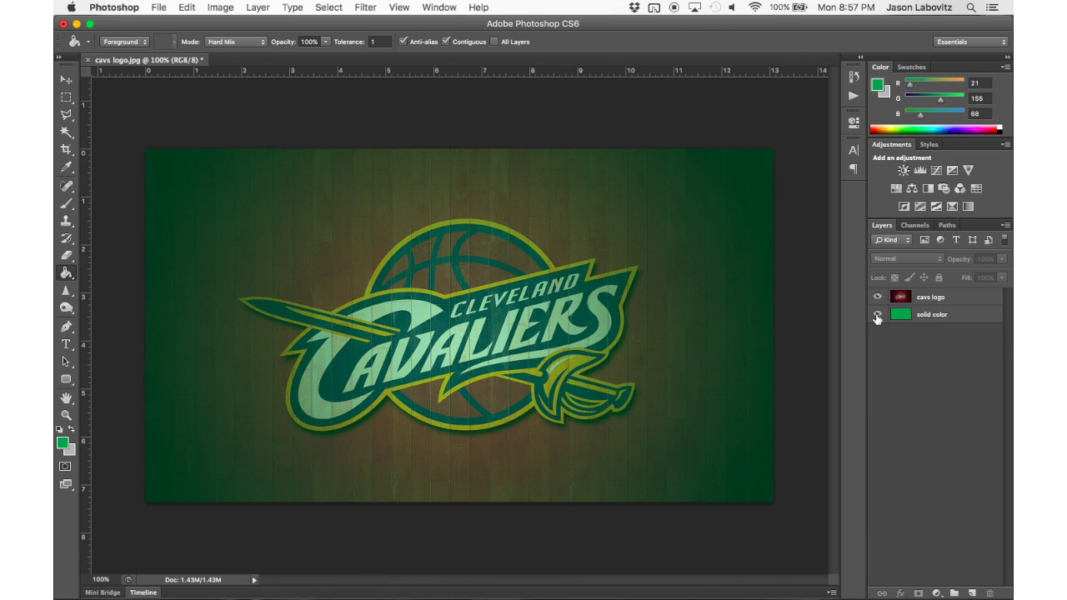
left_click(944, 323)
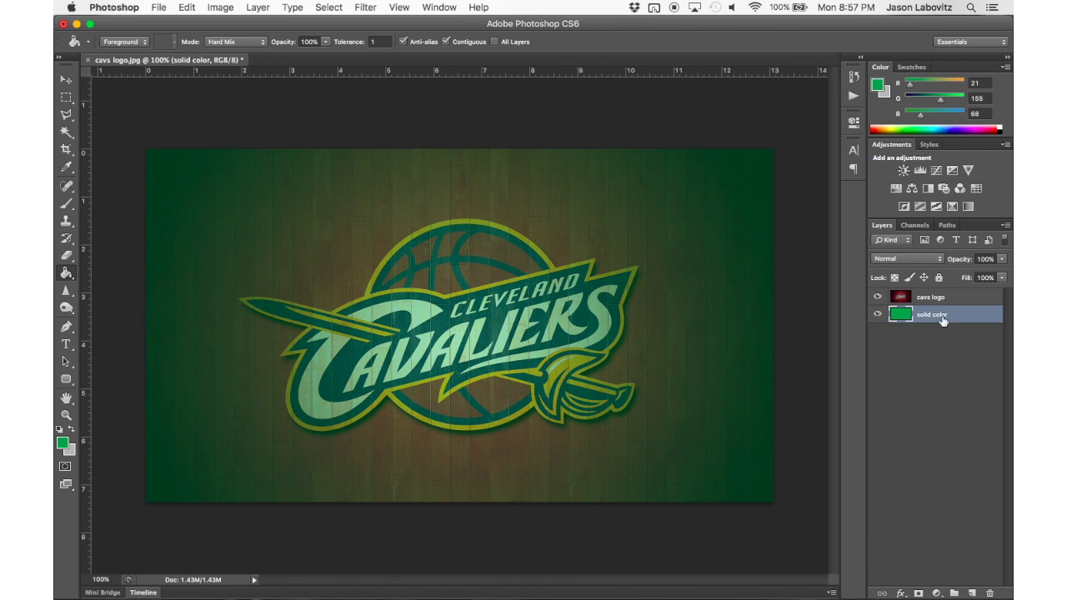